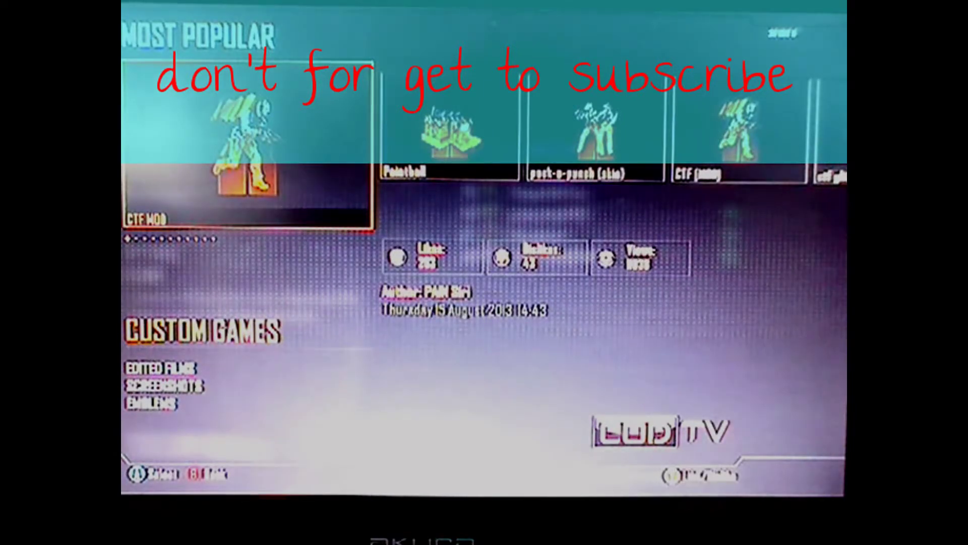
key("Right")
key("Right")
key("Right")
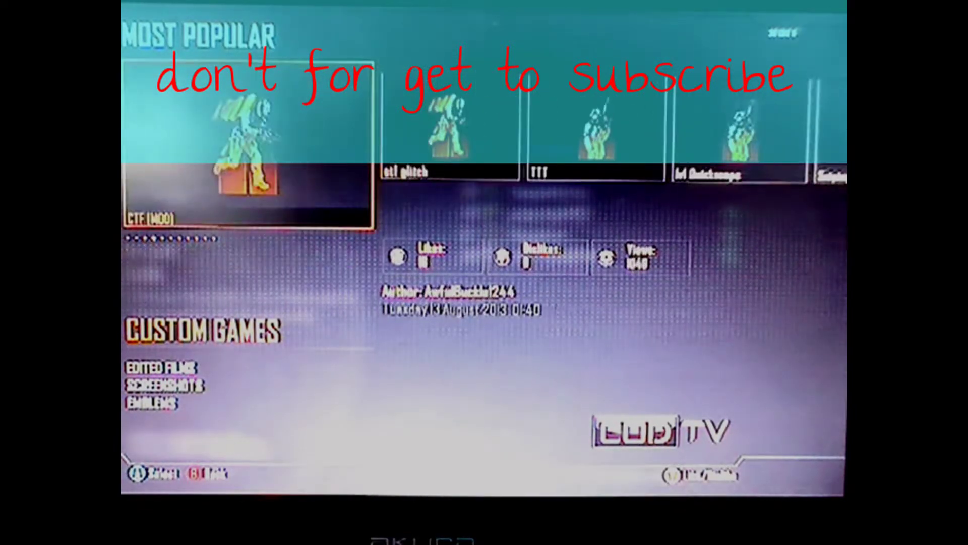
key("Right")
key("Right")
key("Right")
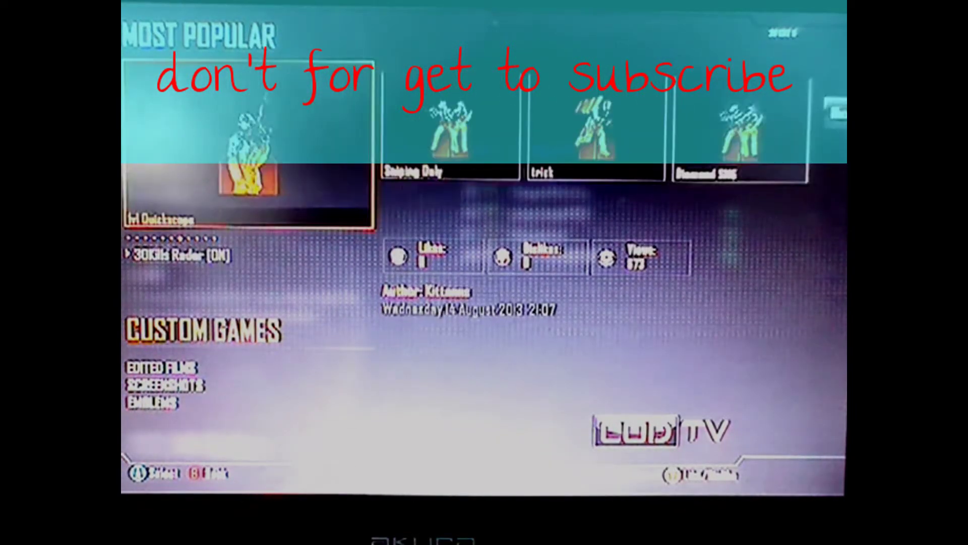
key("Right")
key("Right")
key("Right")
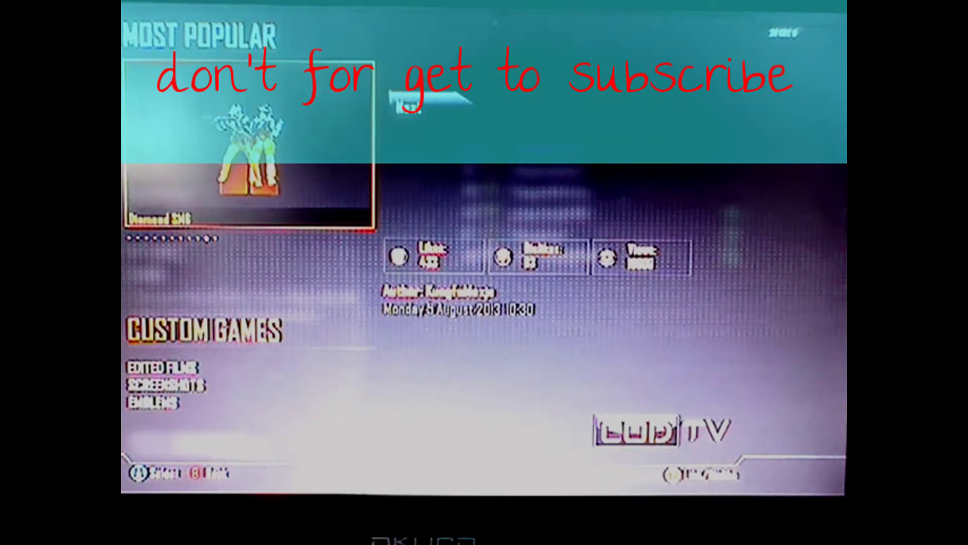
key("Right")
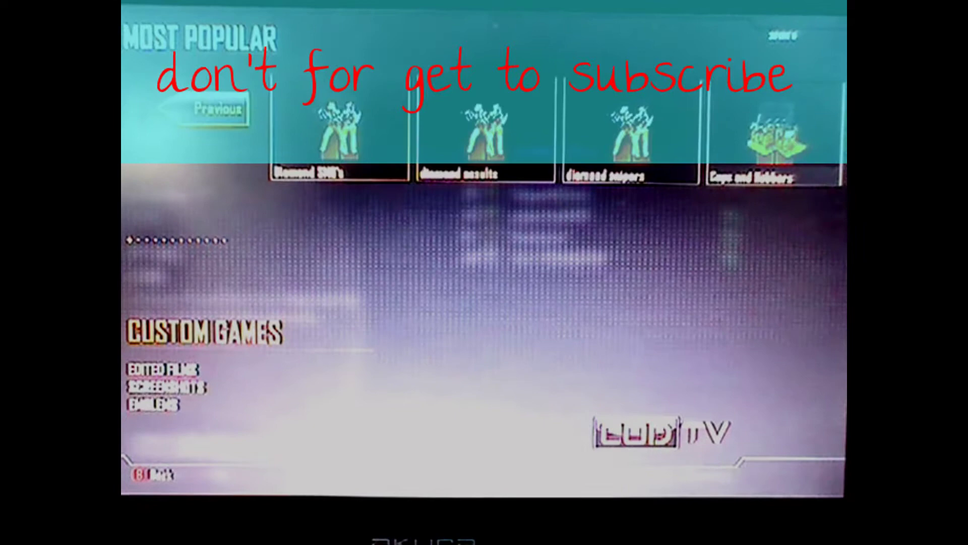
key("Up")
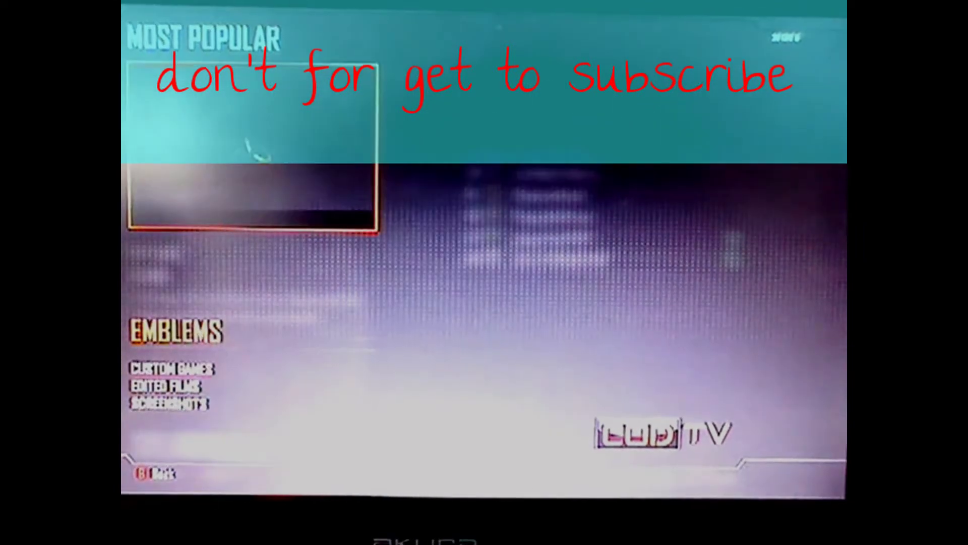
key("Up")
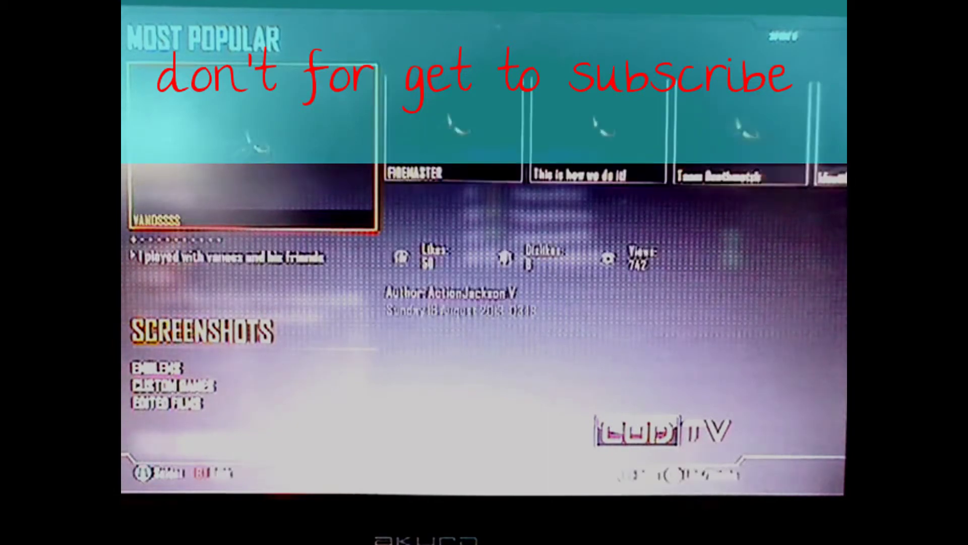
key("Right")
key("Right")
key("Right")
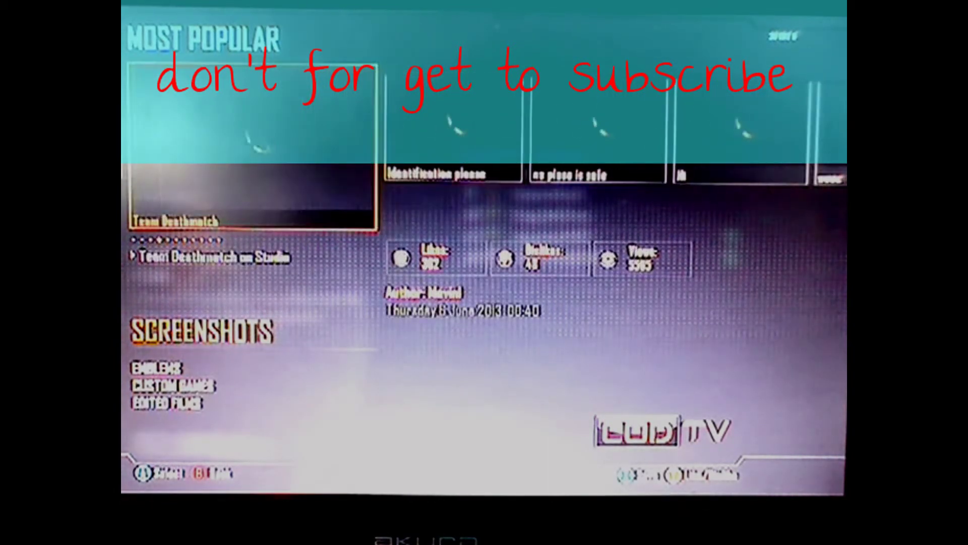
key("Right")
key("Right")
key("Right")
key("Right")
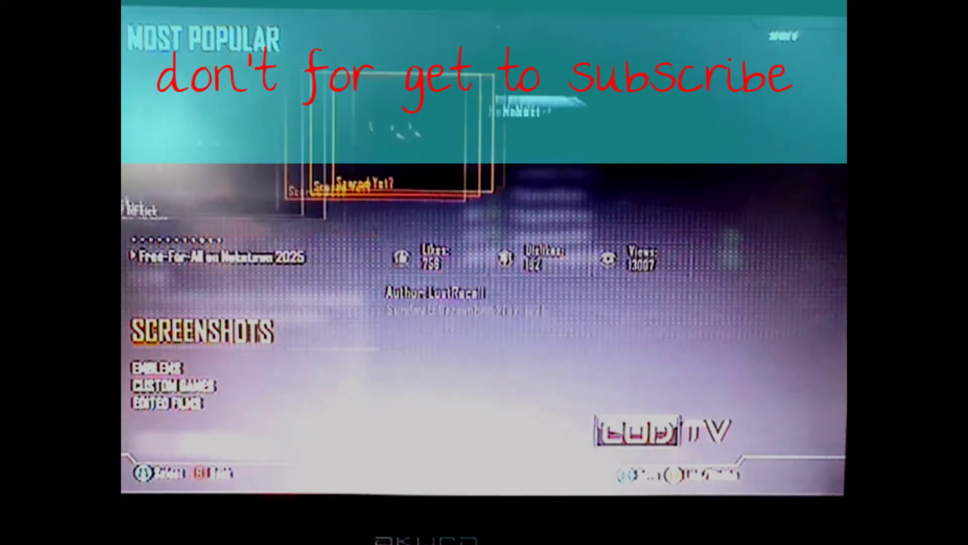